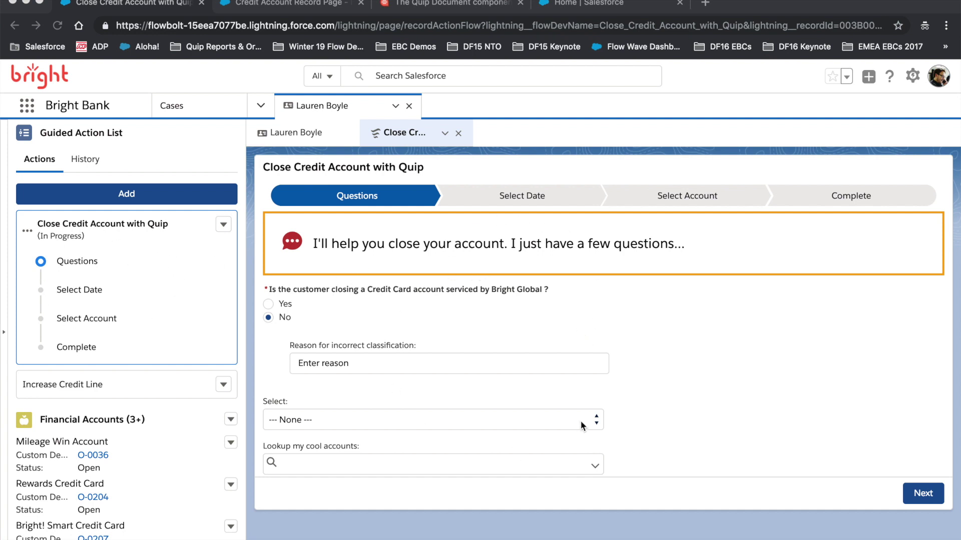
- Answer Yes to closing the Bright Global card, citing 'Hard to manage multiple cards'
{"action": "left_click", "coordinate": [269, 302]}
{"action": "left_click", "coordinate": [295, 379]}
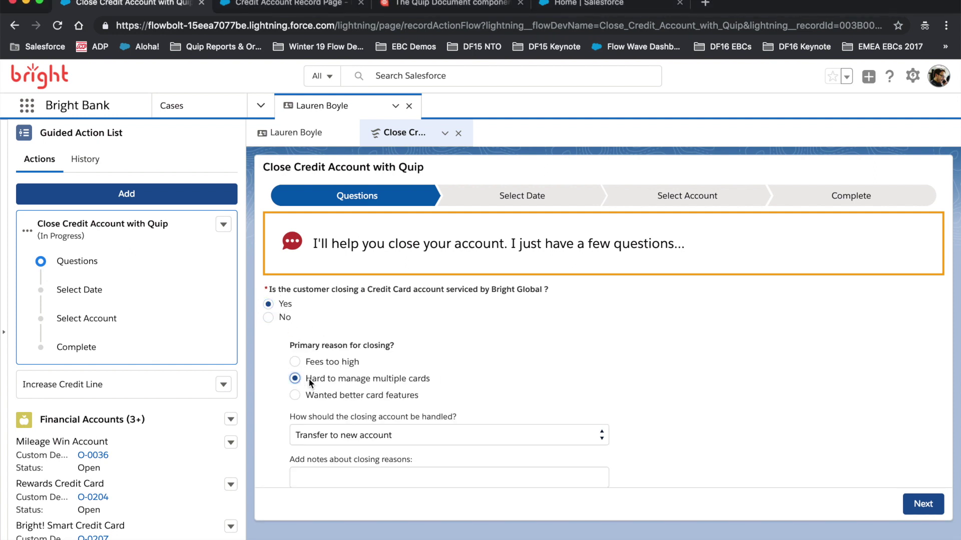
{"action": "scroll", "coordinate": [651, 407], "scroll_direction": "down", "scroll_amount": 2}
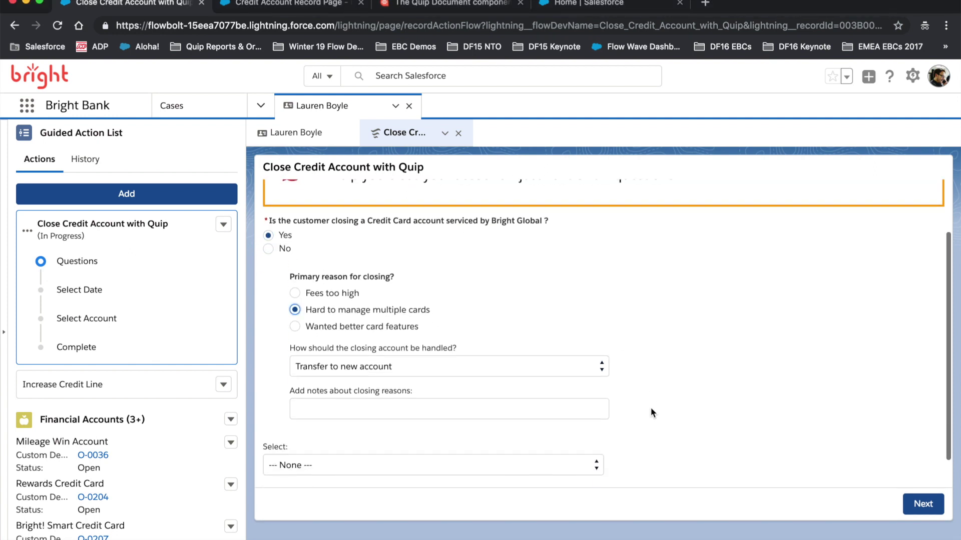
- Set the account closing date to Mar 31, 2019 and finish the flow
{"action": "left_click", "coordinate": [922, 504]}
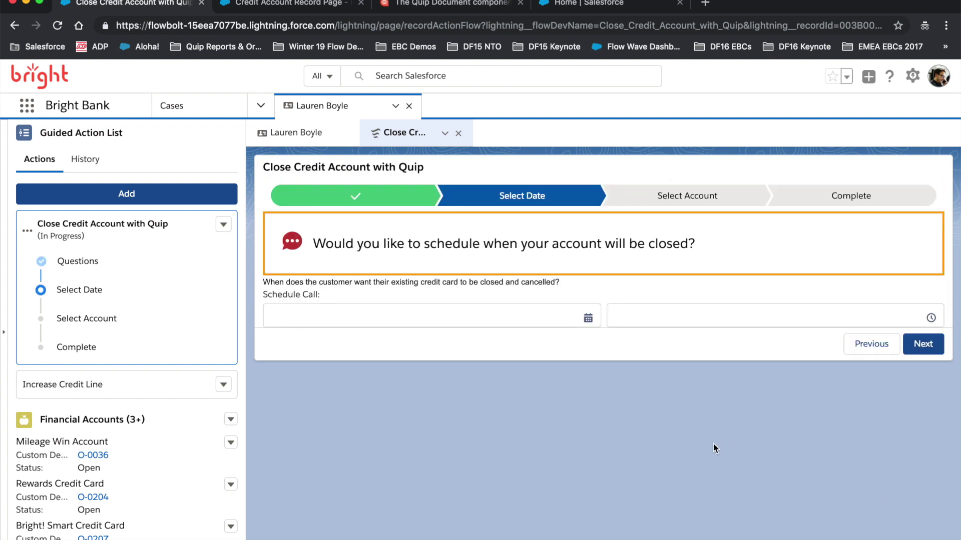
{"action": "left_click", "coordinate": [588, 318]}
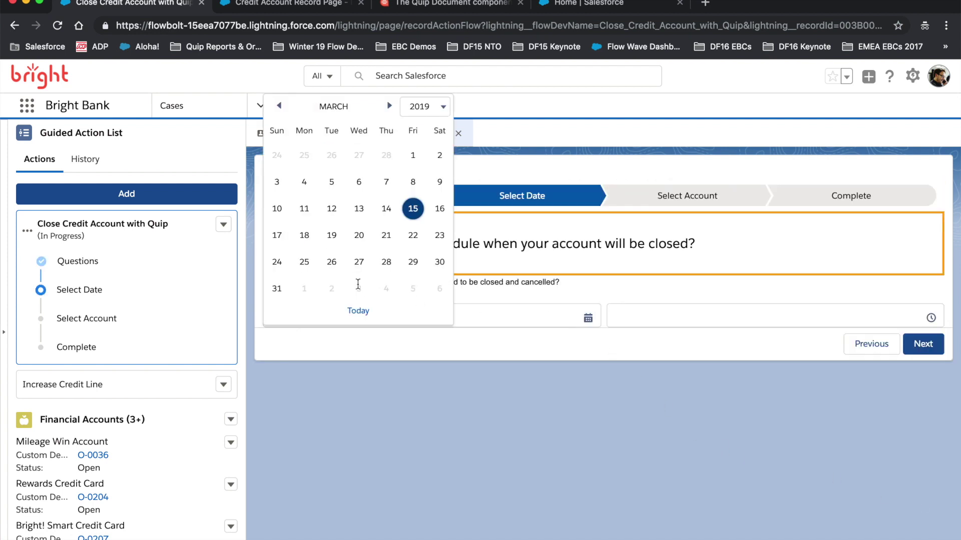
{"action": "left_click", "coordinate": [276, 289]}
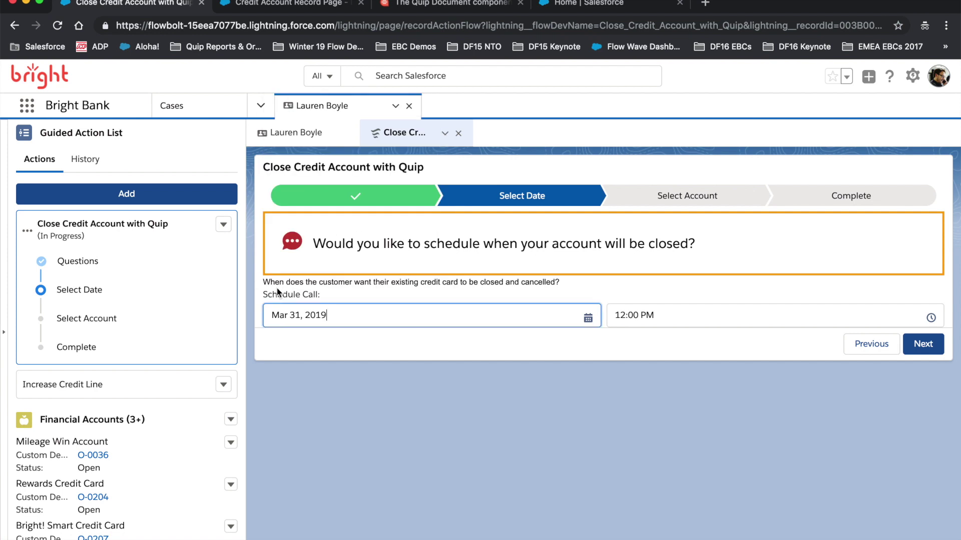
{"action": "left_click", "coordinate": [921, 344]}
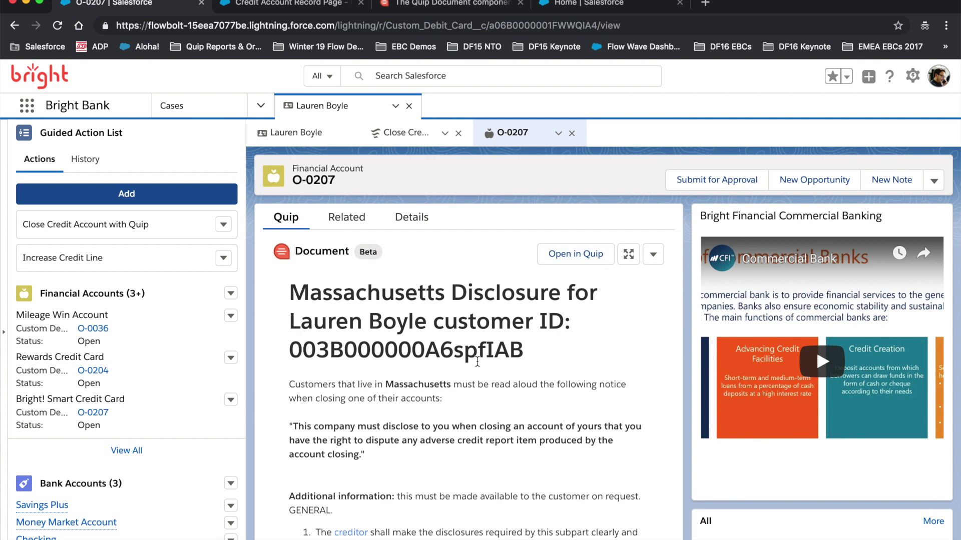
{"action": "scroll", "coordinate": [476, 361], "scroll_direction": "down", "scroll_amount": 2}
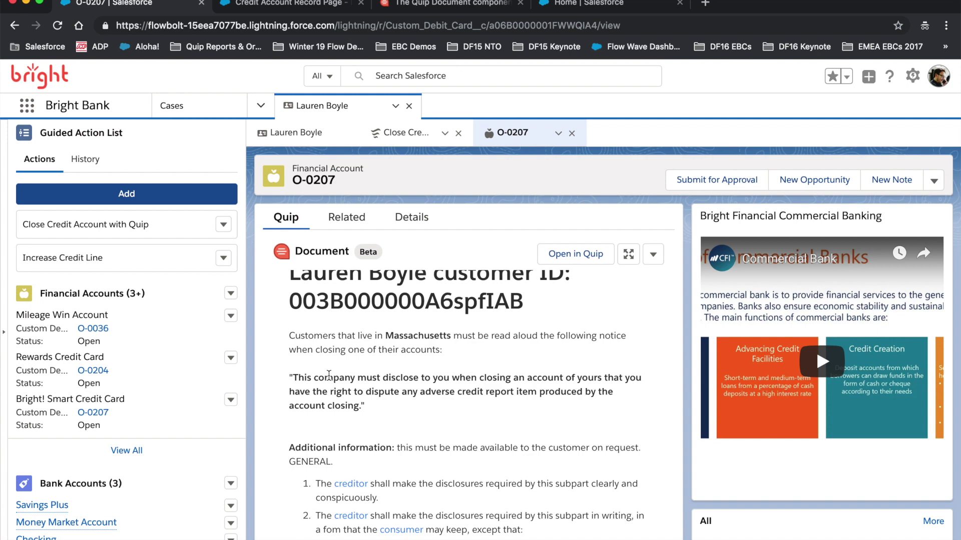
- Post a comment on the Massachusetts notice paragraph mentioning Kind of a Big Deal Room
{"action": "left_click", "coordinate": [290, 335]}
{"action": "left_click", "coordinate": [277, 334]}
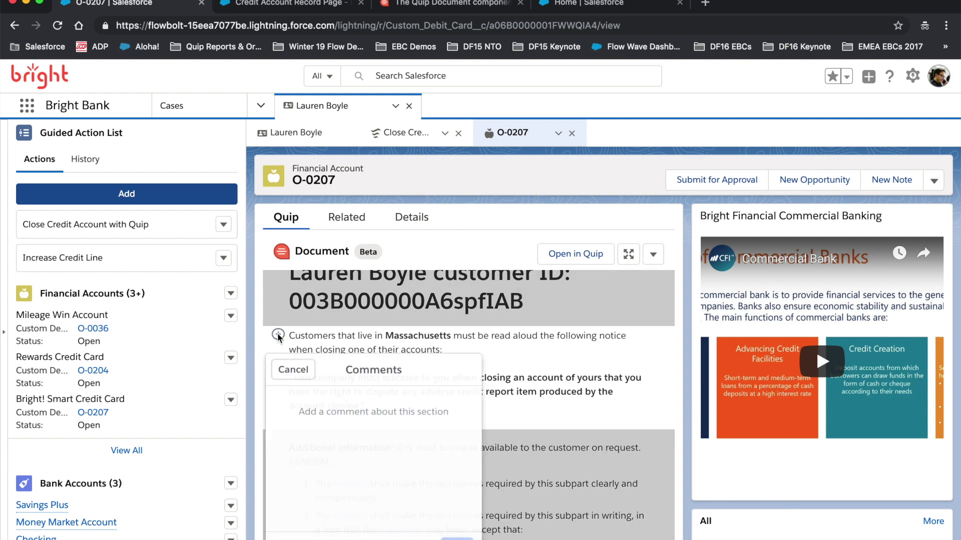
{"action": "scroll", "coordinate": [315, 379], "scroll_direction": "down", "scroll_amount": 3}
{"action": "left_click", "coordinate": [309, 418]}
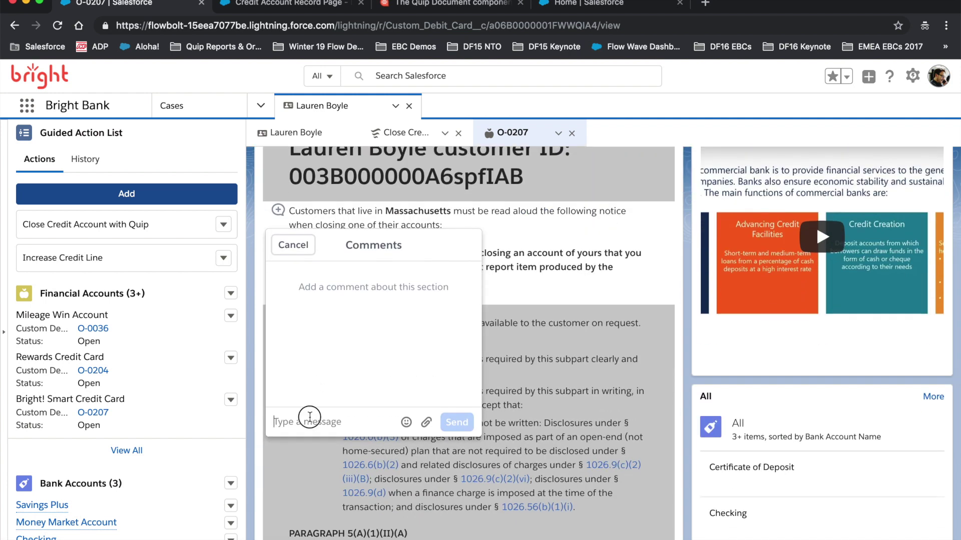
{"action": "type", "text": "@deal"}
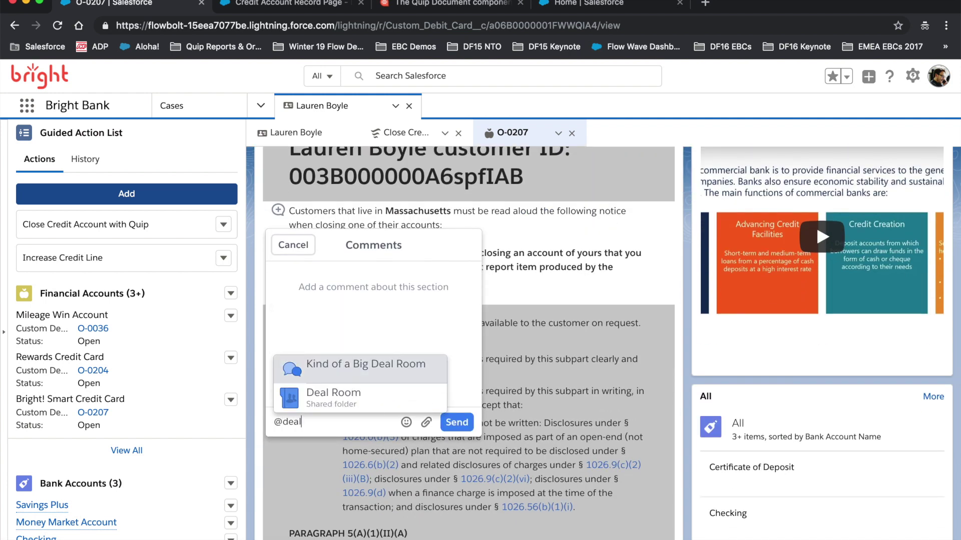
{"action": "key", "text": "Return"}
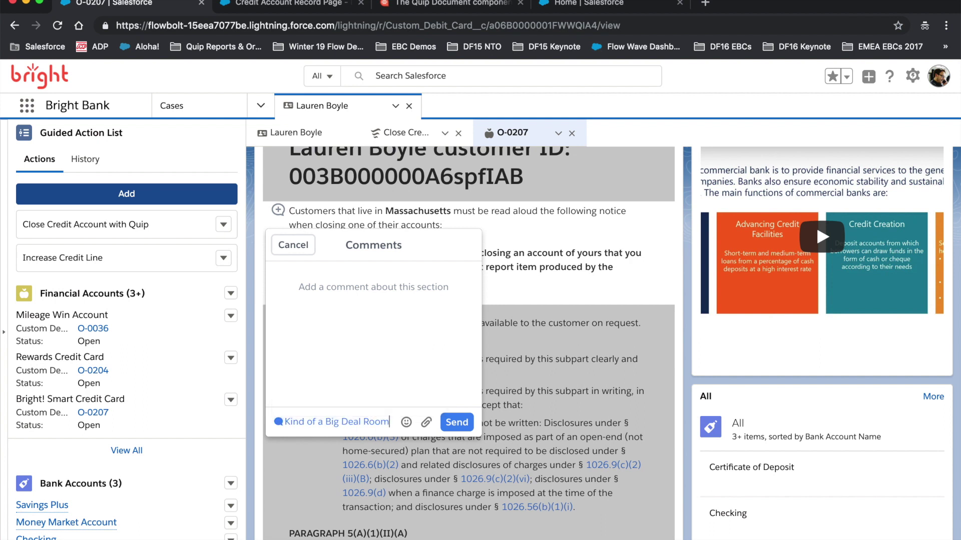
{"action": "type", "text": "I nne"}
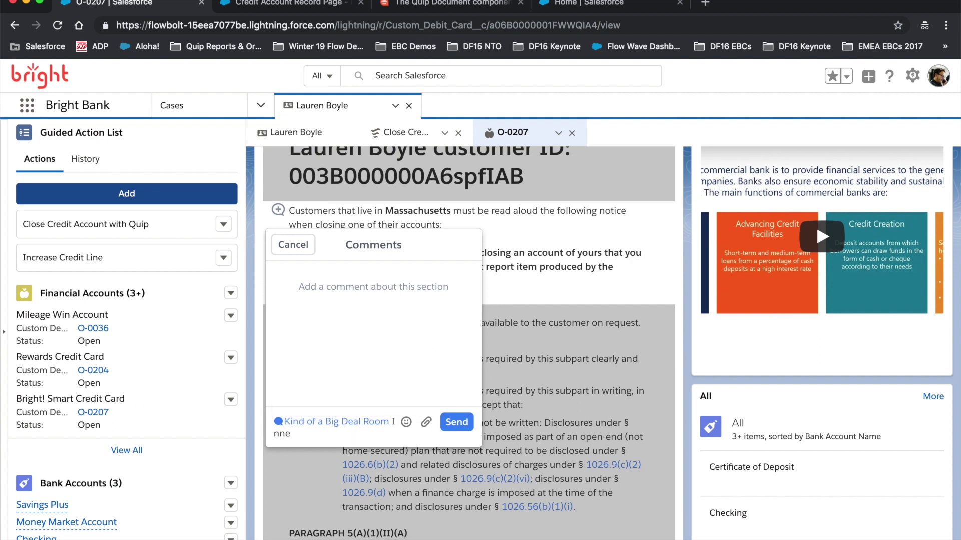
{"action": "key", "text": "BackSpace"}
{"action": "key", "text": "BackSpace"}
{"action": "type", "text": "eed help"}
{"action": "key", "text": "Return"}
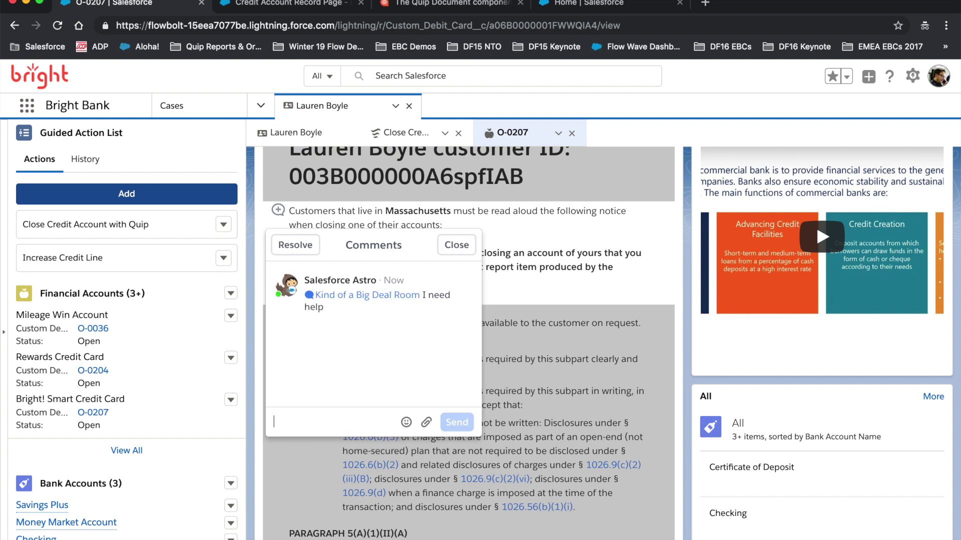
{"action": "type", "text": "@"}
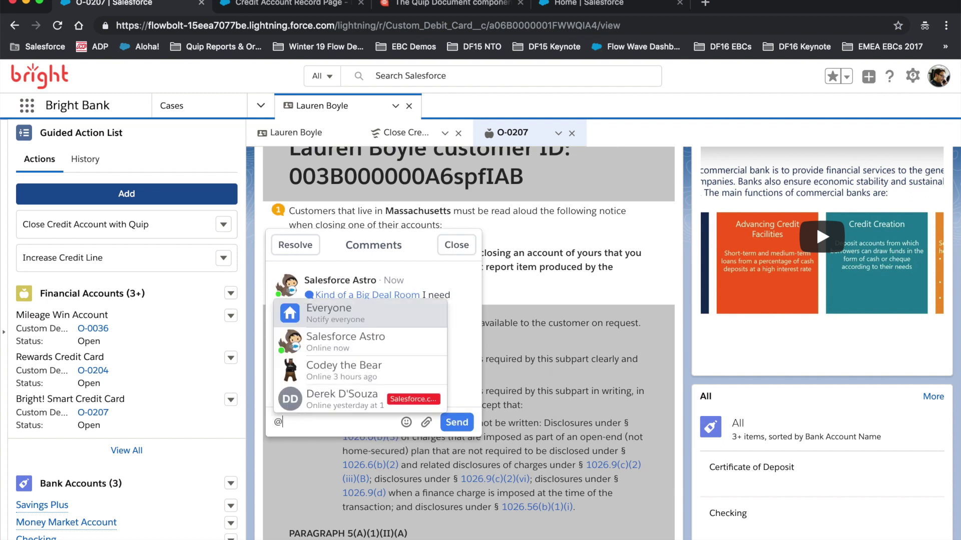
{"action": "type", "text": "dis"}
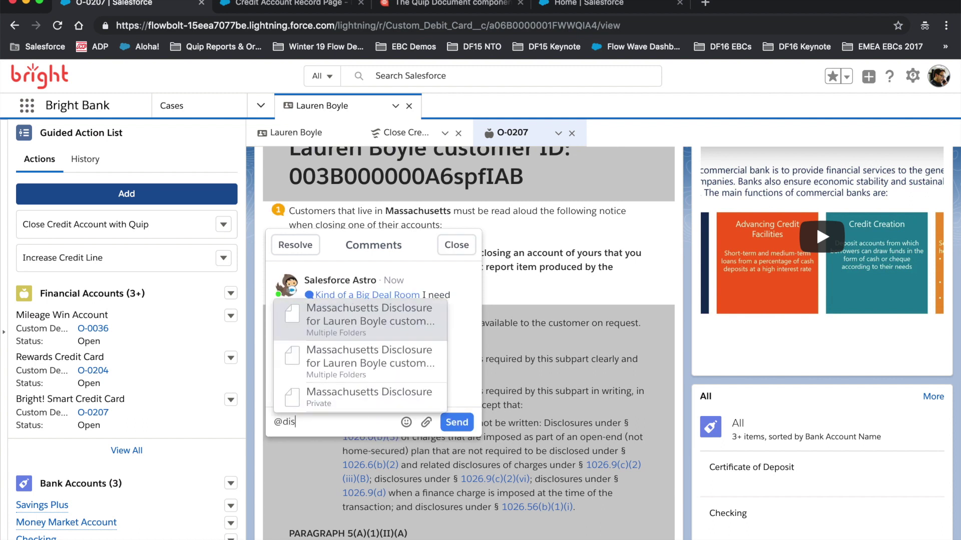
{"action": "key", "text": "Return"}
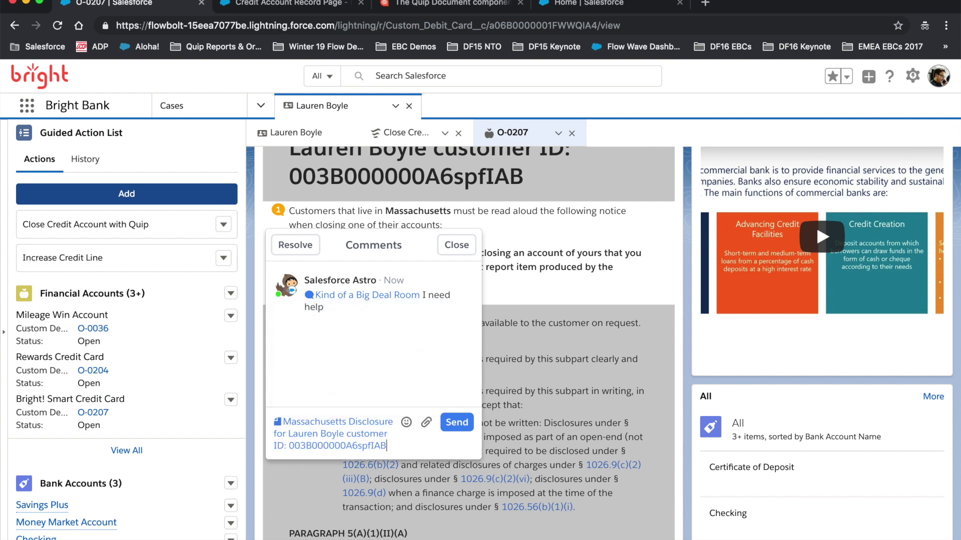
{"action": "type", "text": "I can share"}
{"action": "key", "text": "Return"}
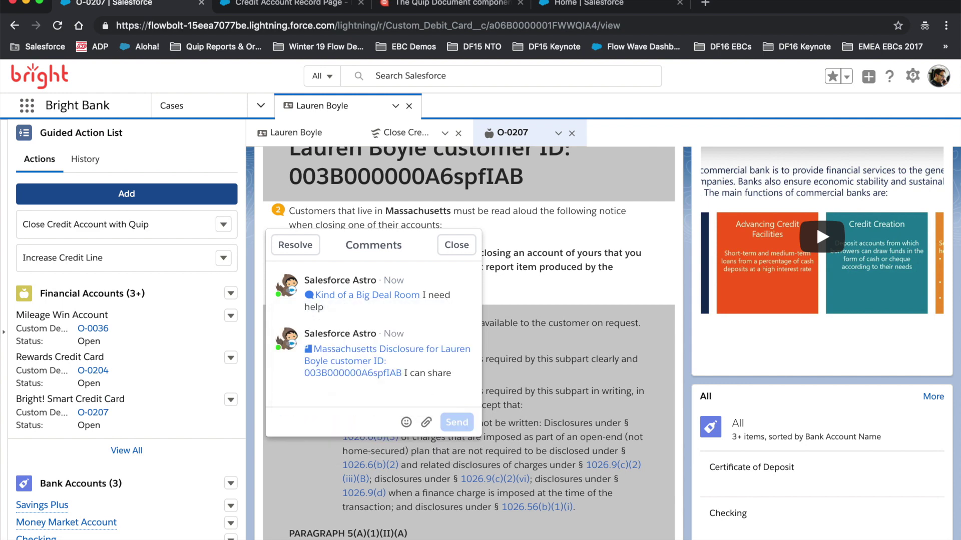
{"action": "left_click", "coordinate": [532, 392]}
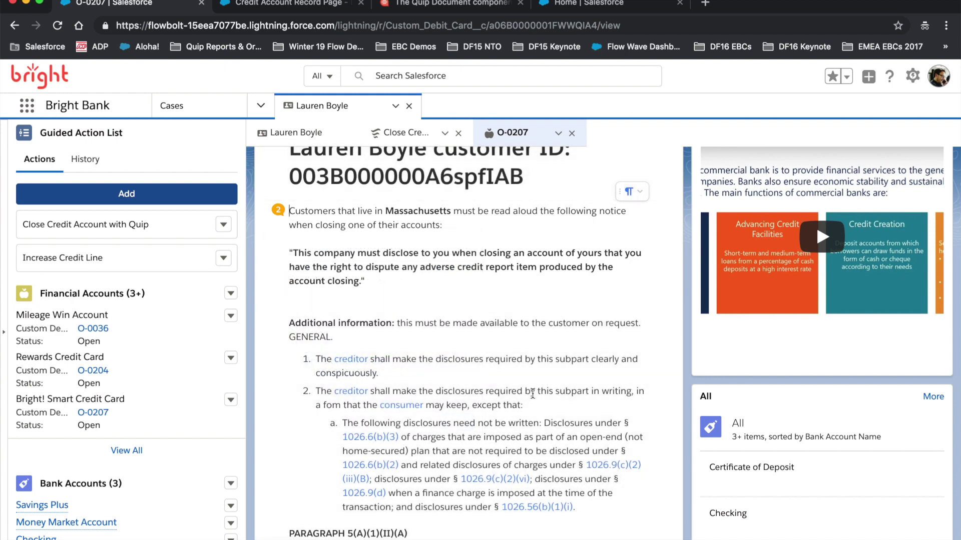
{"action": "scroll", "coordinate": [533, 393], "scroll_direction": "up", "scroll_amount": 2}
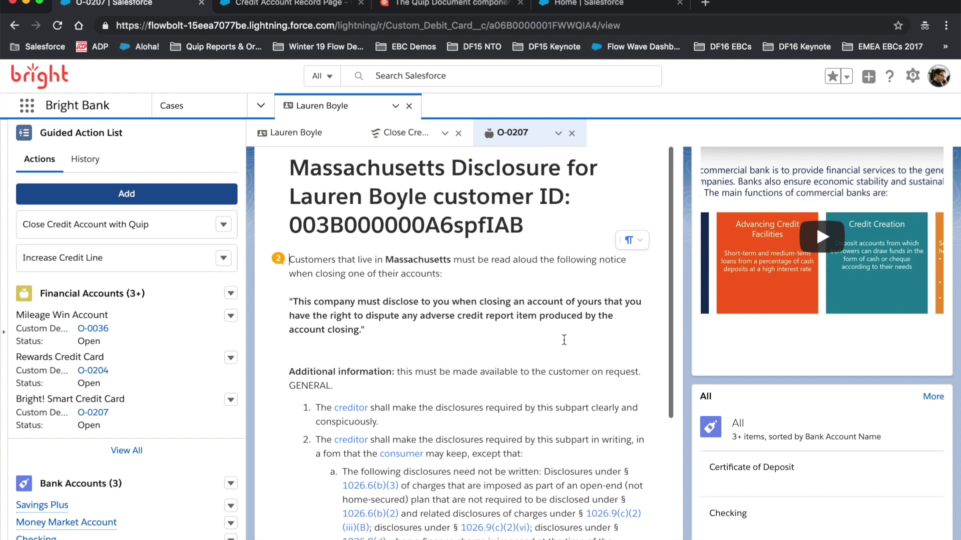
{"action": "scroll", "coordinate": [636, 277], "scroll_direction": "up", "scroll_amount": 2}
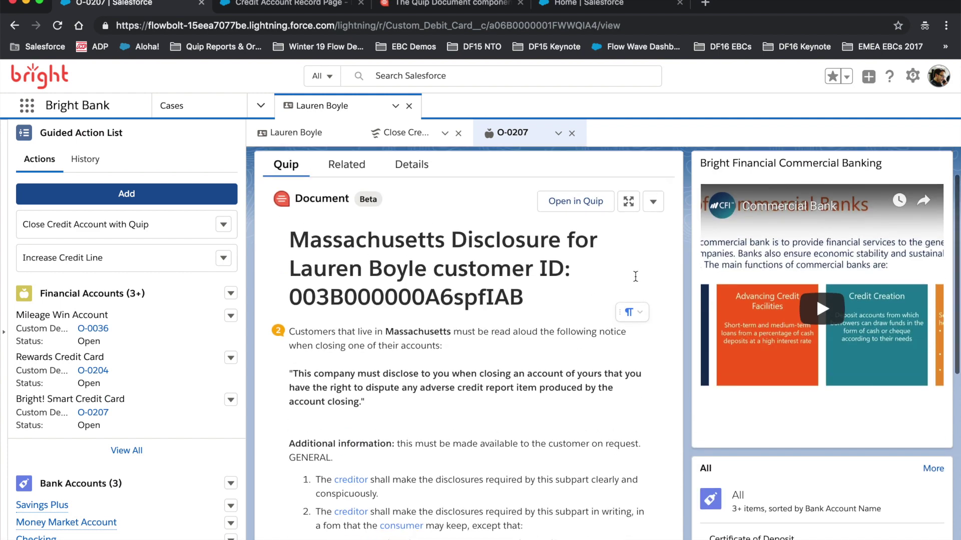
- Expand the disclosure document full-window, browse the Insert menu, and select the line above Additional information
{"action": "left_click", "coordinate": [630, 202]}
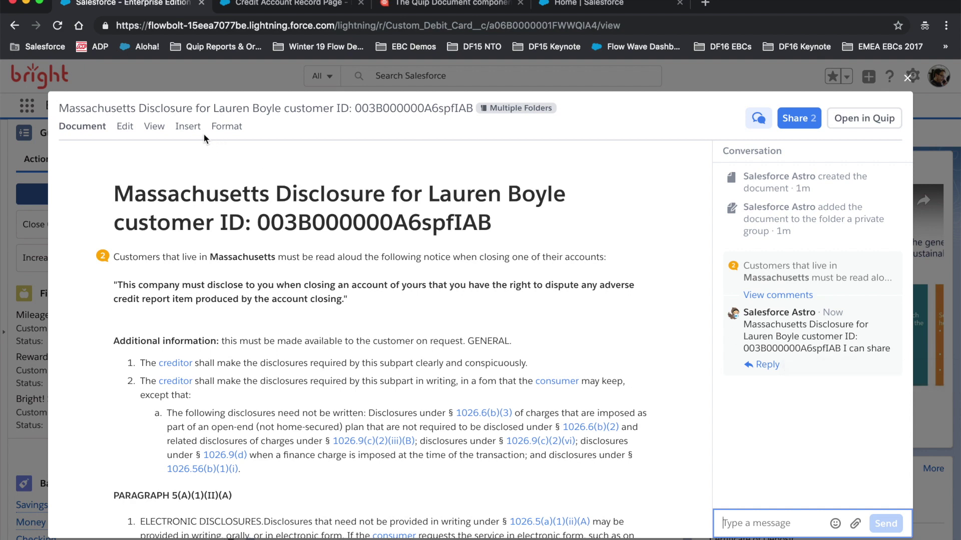
{"action": "left_click", "coordinate": [168, 197]}
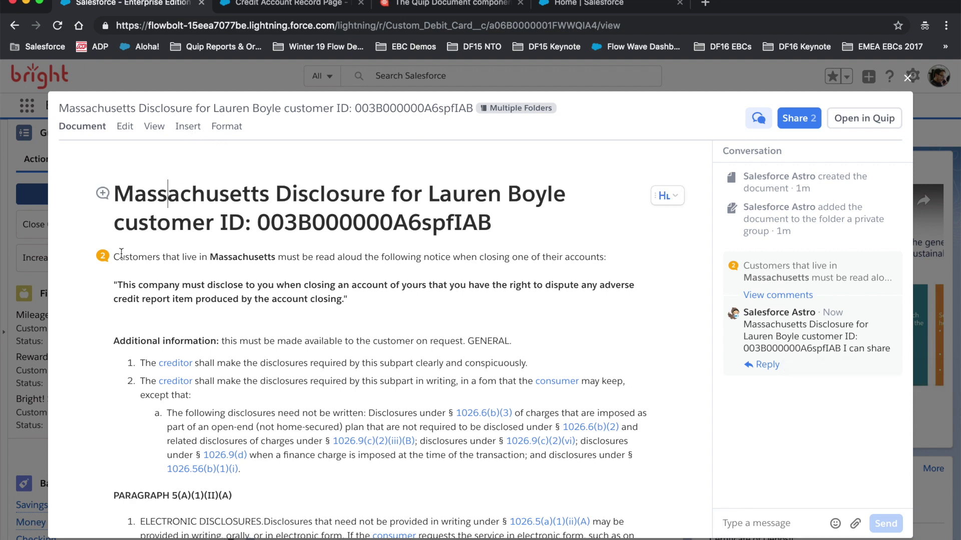
{"action": "left_click", "coordinate": [186, 127]}
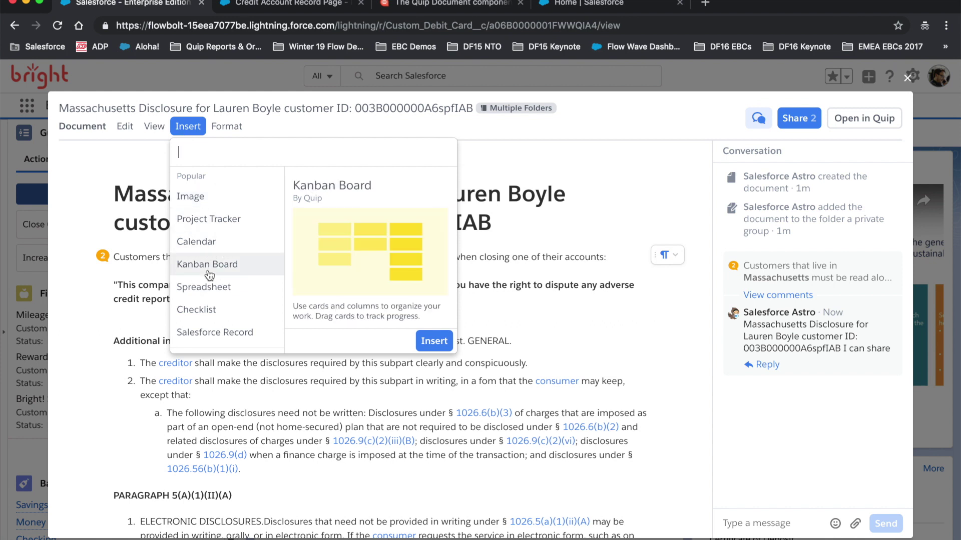
{"action": "scroll", "coordinate": [209, 271], "scroll_direction": "down", "scroll_amount": 2}
{"action": "scroll", "coordinate": [210, 270], "scroll_direction": "down", "scroll_amount": 2}
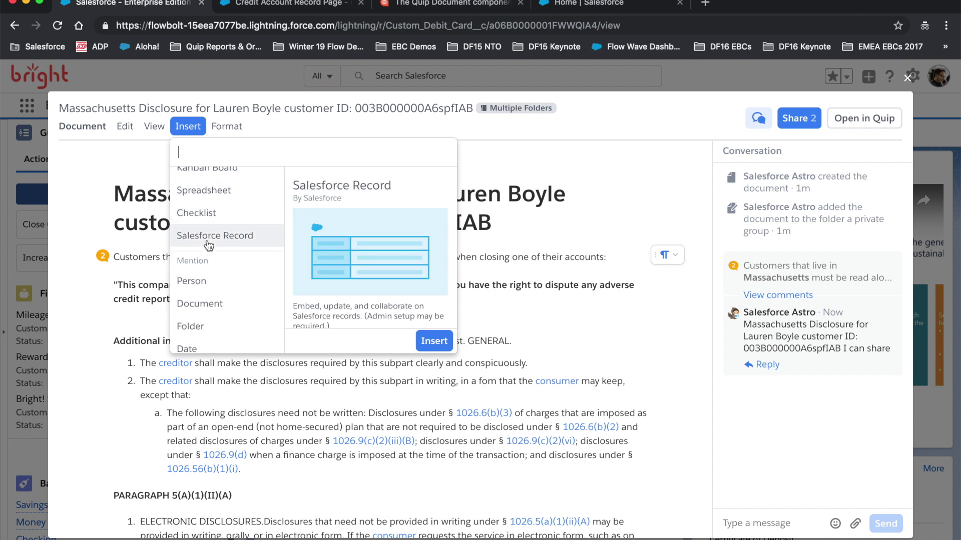
{"action": "left_click", "coordinate": [117, 325]}
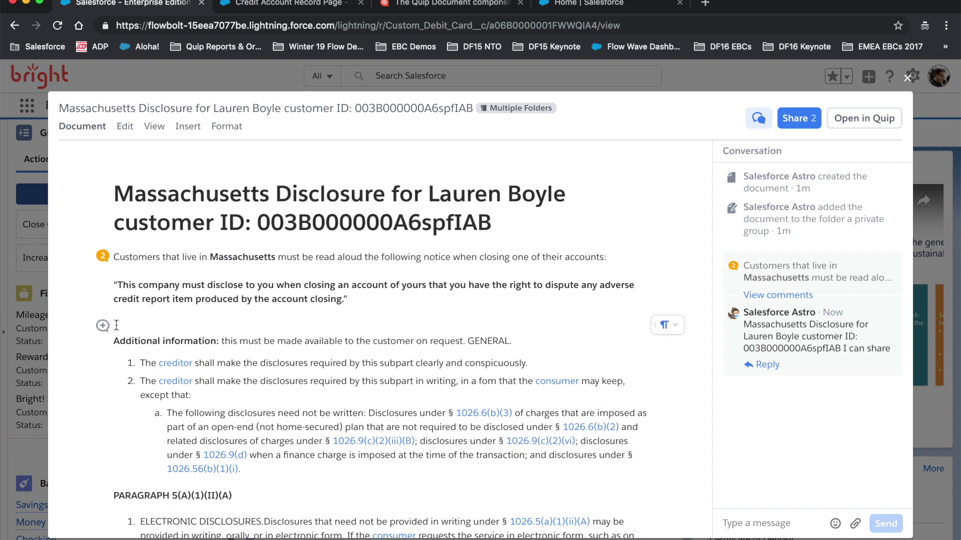
{"action": "type", "text": "@sales"}
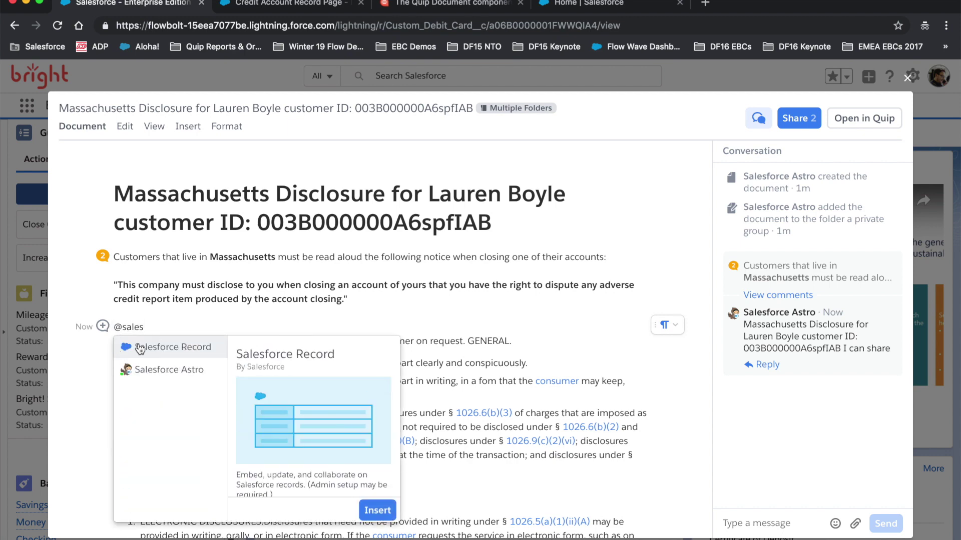
- Embed Lauren Boyle's Contact record as a Salesforce Record above Additional information
{"action": "left_click", "coordinate": [377, 510]}
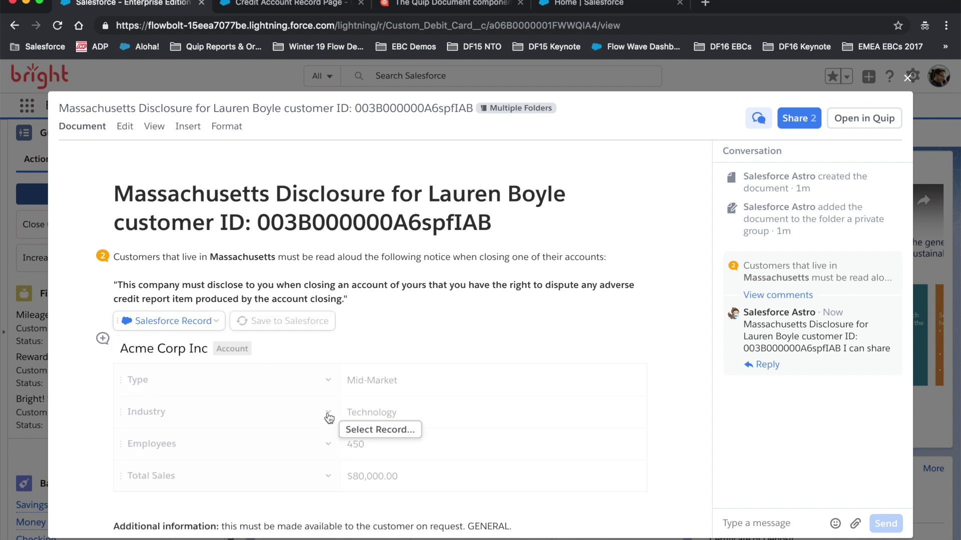
{"action": "left_click", "coordinate": [353, 422]}
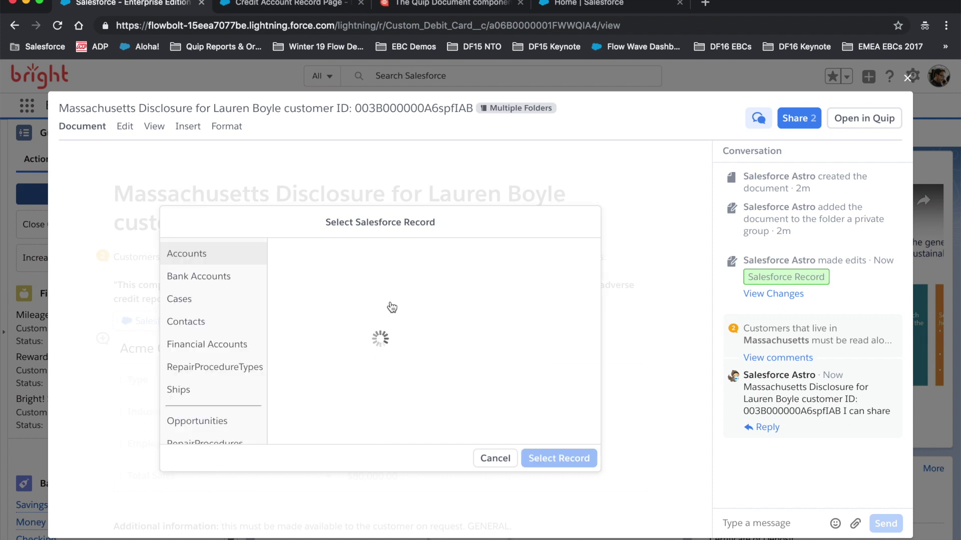
{"action": "left_click", "coordinate": [184, 322]}
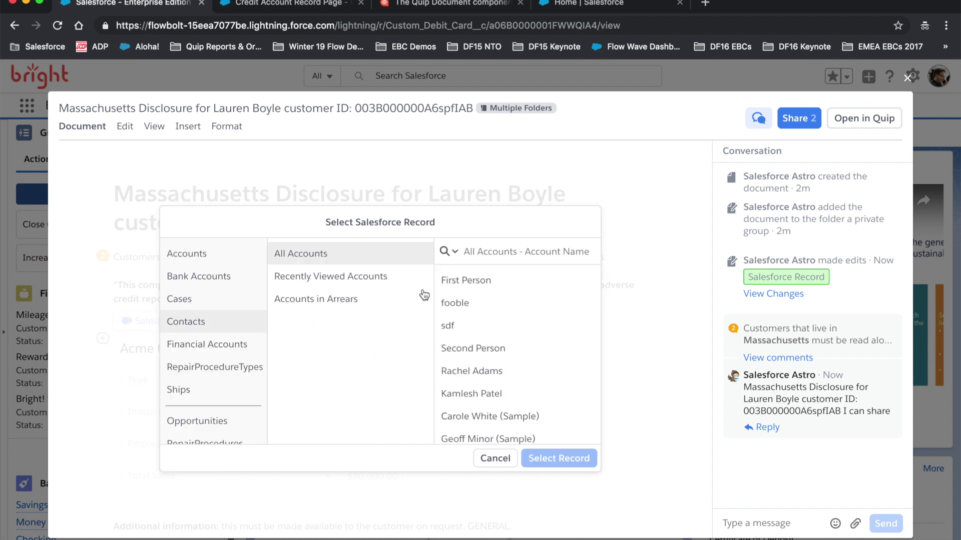
{"action": "left_click", "coordinate": [495, 253]}
{"action": "type", "text": "laure"}
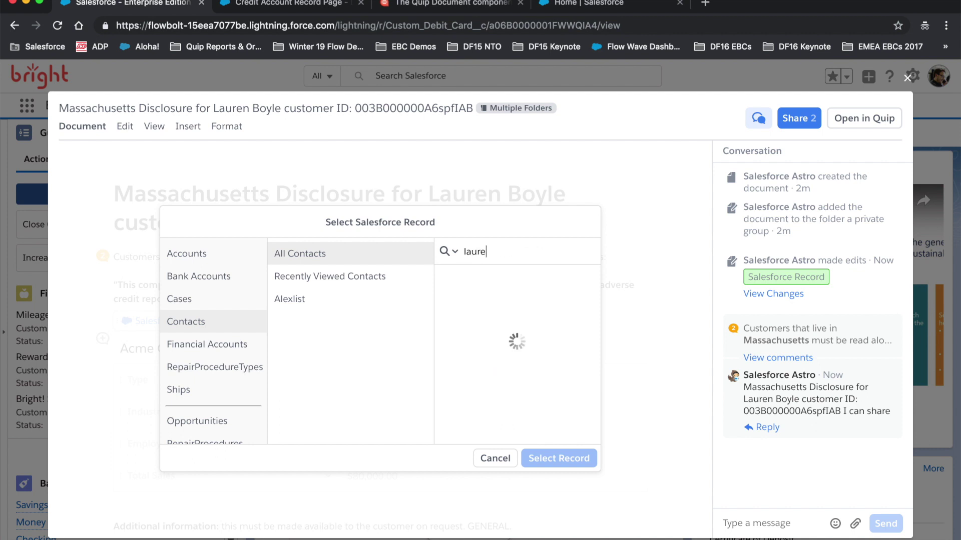
{"action": "left_click", "coordinate": [484, 303]}
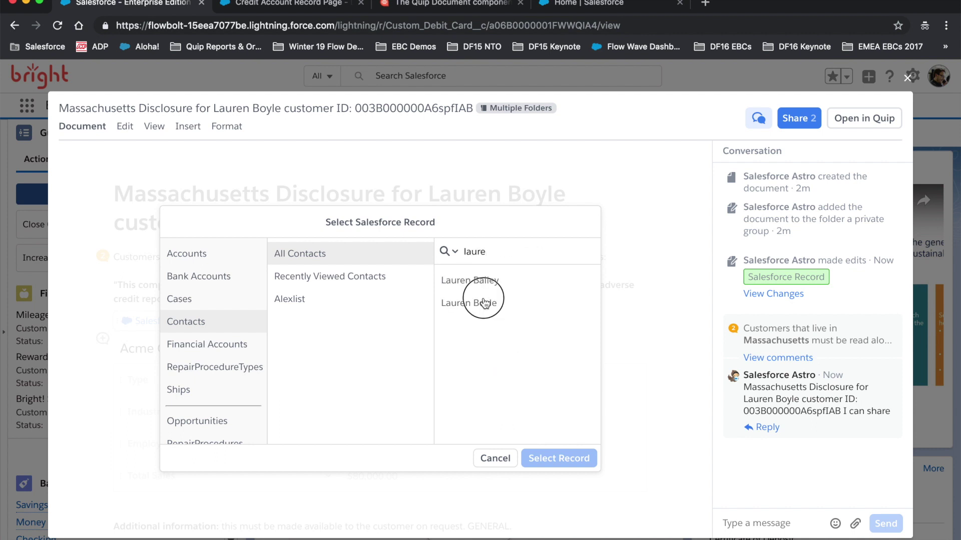
{"action": "left_click", "coordinate": [559, 458]}
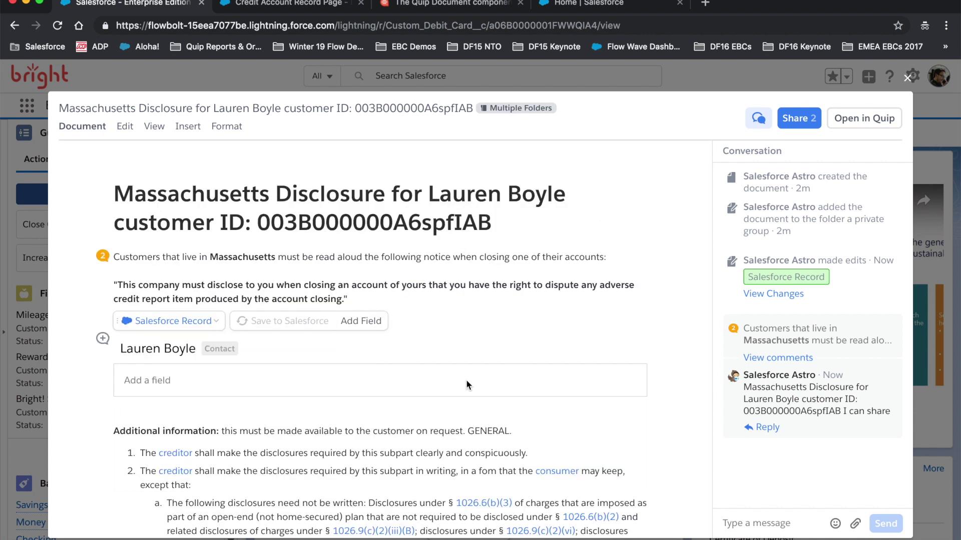
{"action": "scroll", "coordinate": [232, 398], "scroll_direction": "down", "scroll_amount": 3}
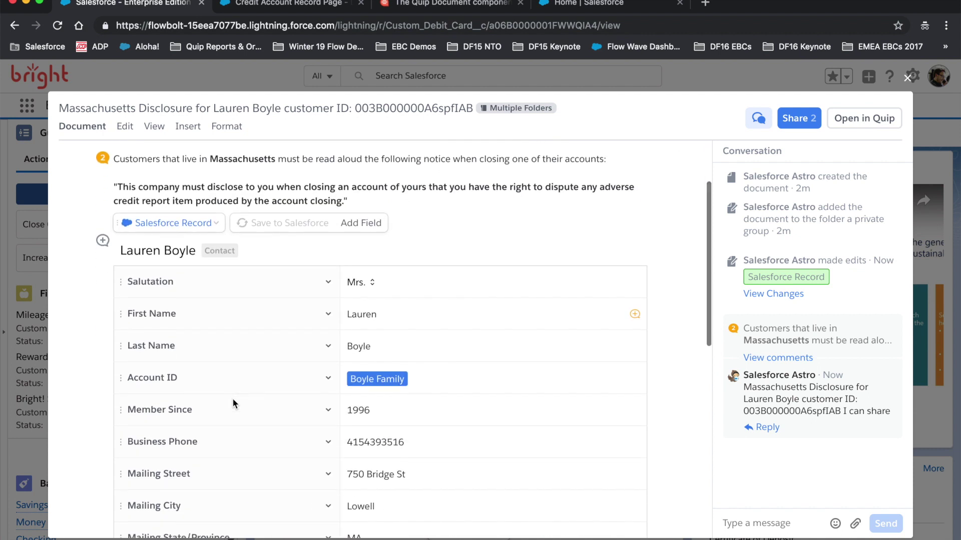